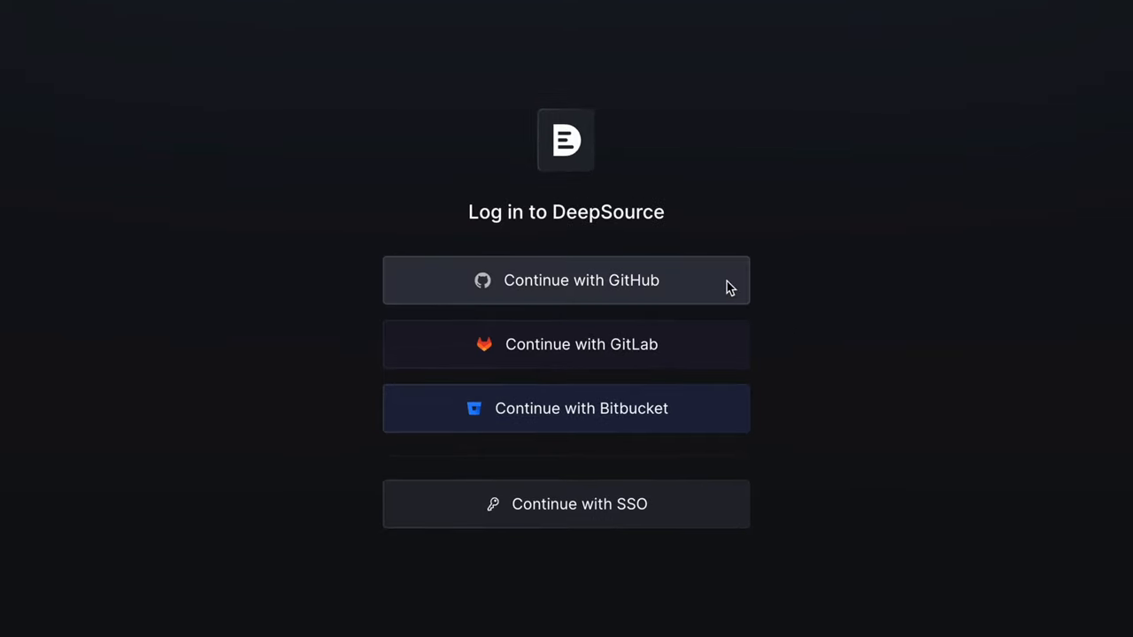
# Sign in to DeepSource through the GitHub option.
pyautogui.click(727, 282)
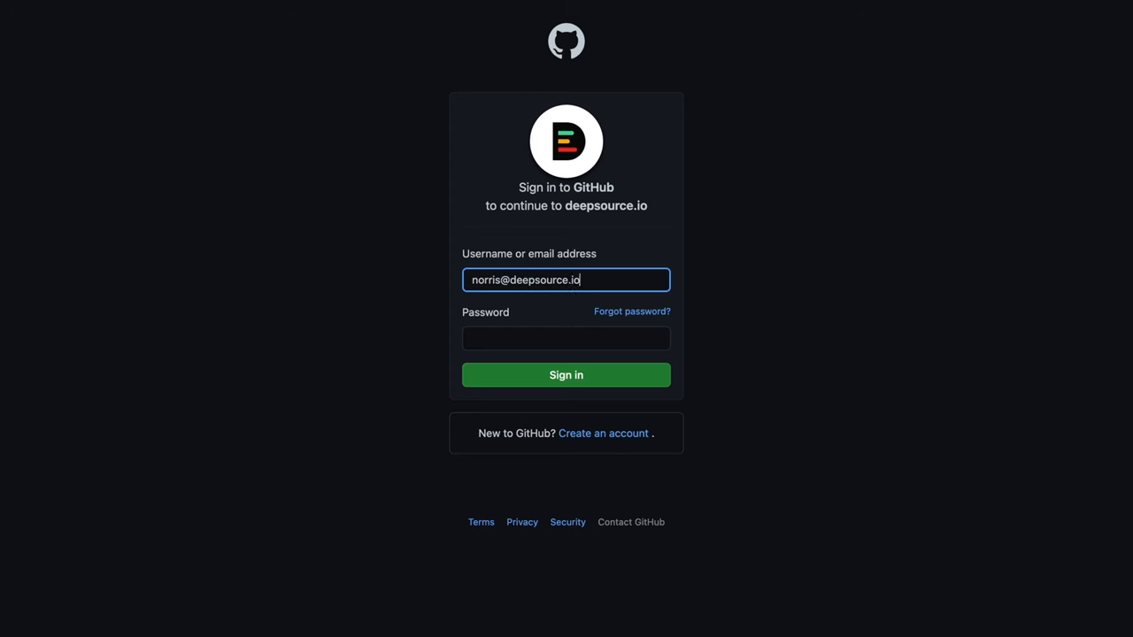
# Submit the GitHub credentials and choose QuackatronHQ as the install target.
pyautogui.press('Tab')
pyautogui.write('•••••••••••••••••')
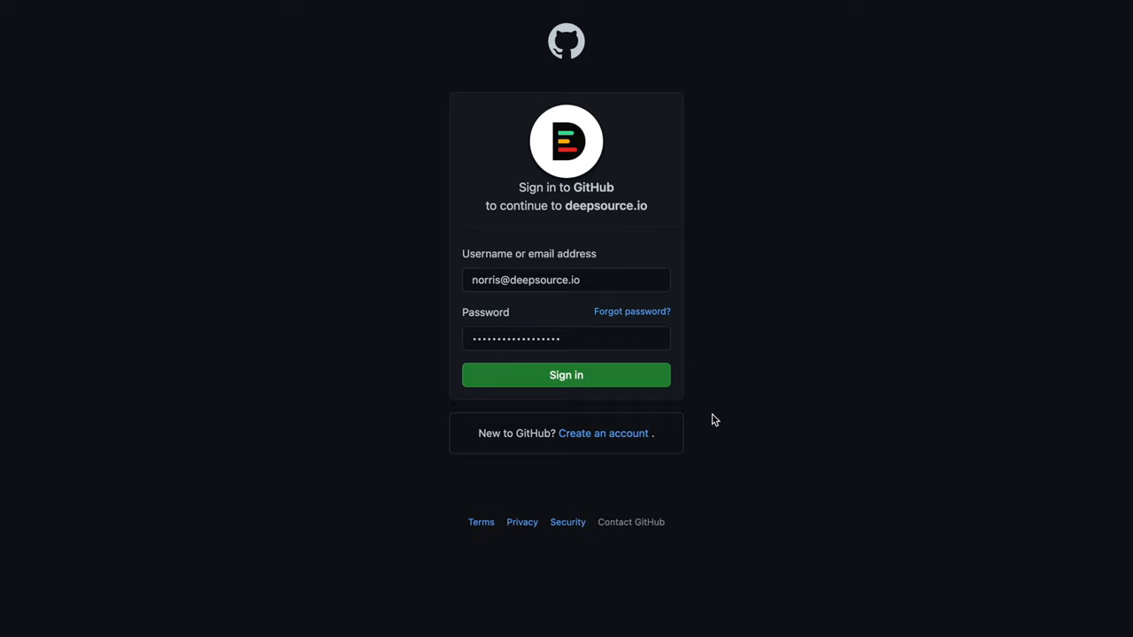
pyautogui.click(656, 382)
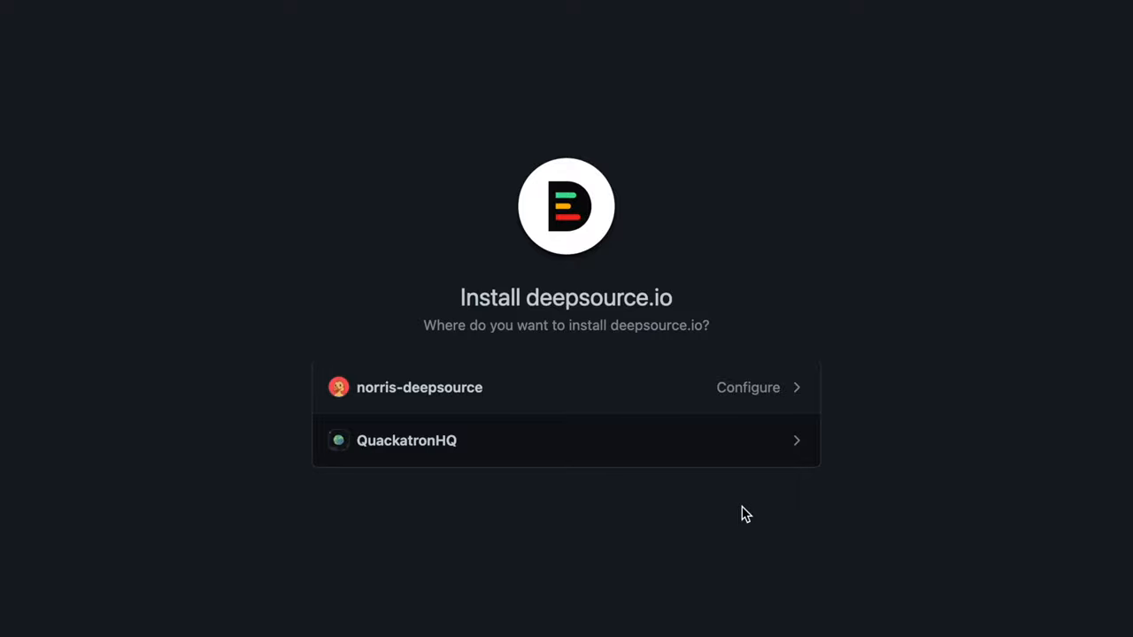
pyautogui.click(717, 456)
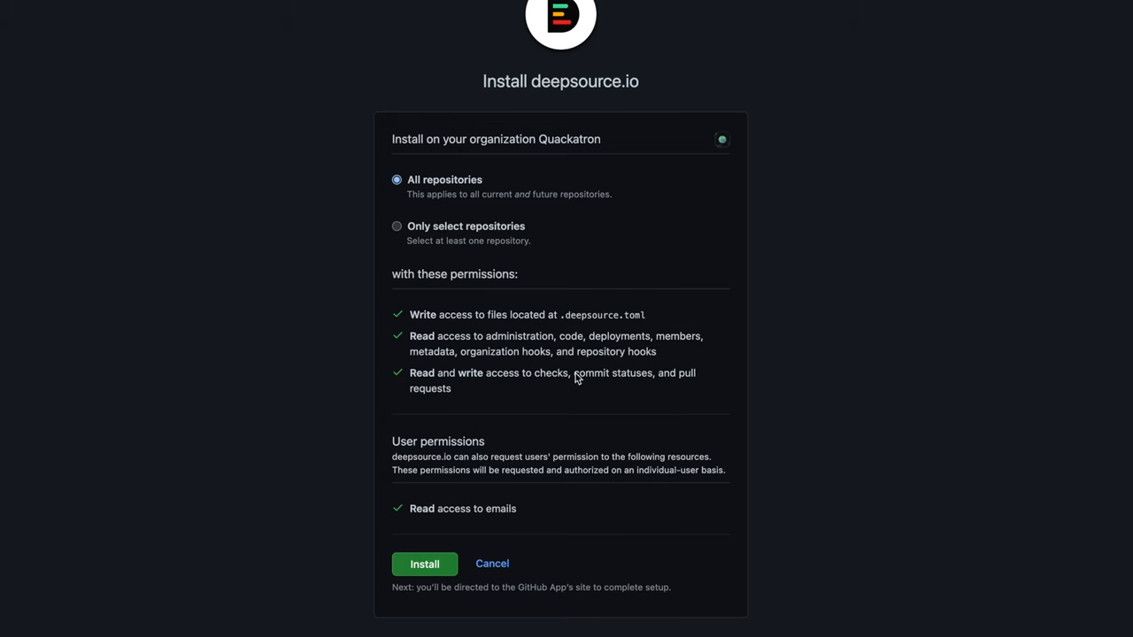
# Install deepsource.io on all QuackatronHQ repositories.
pyautogui.click(405, 568)
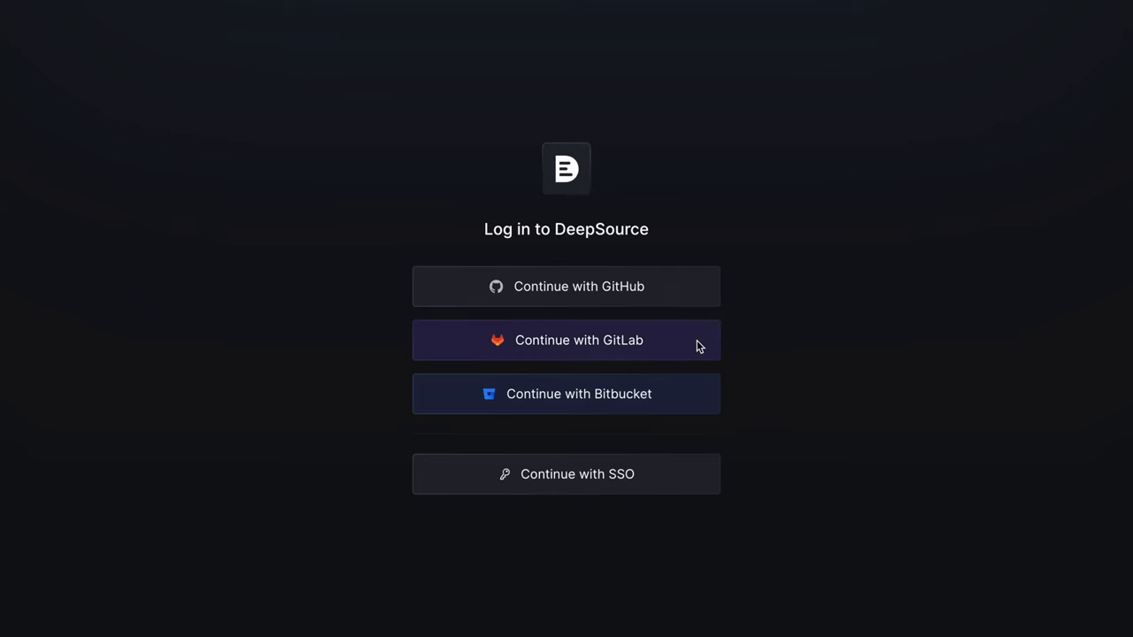
# Authorize DeepSource via Bitbucket for the QuackatronHQ workspace and grant access.
pyautogui.click(698, 346)
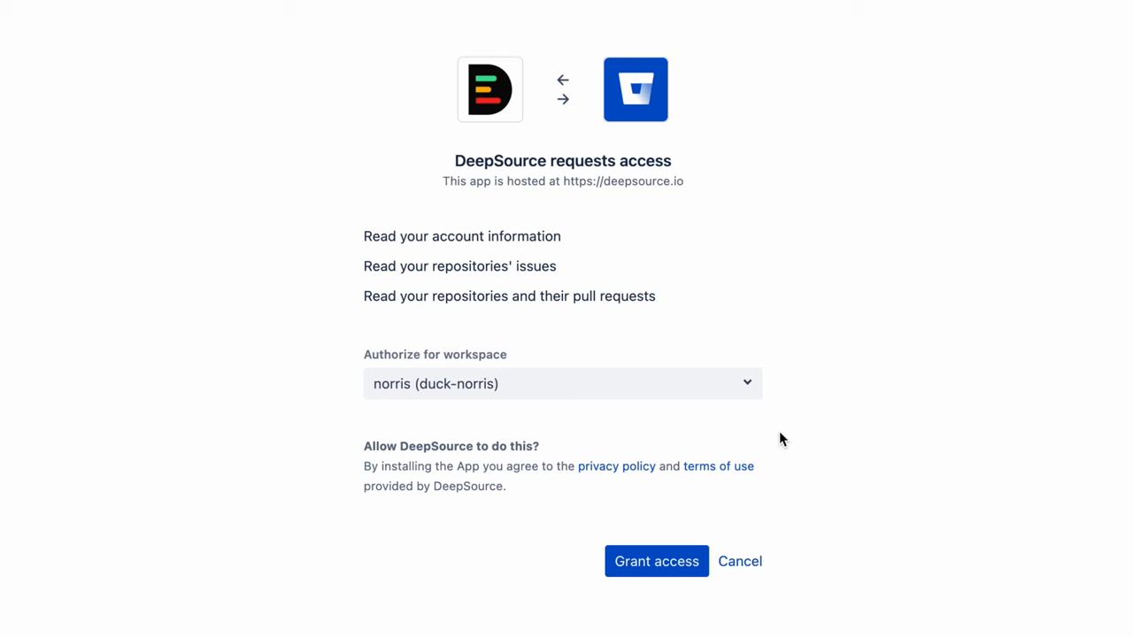
pyautogui.click(749, 396)
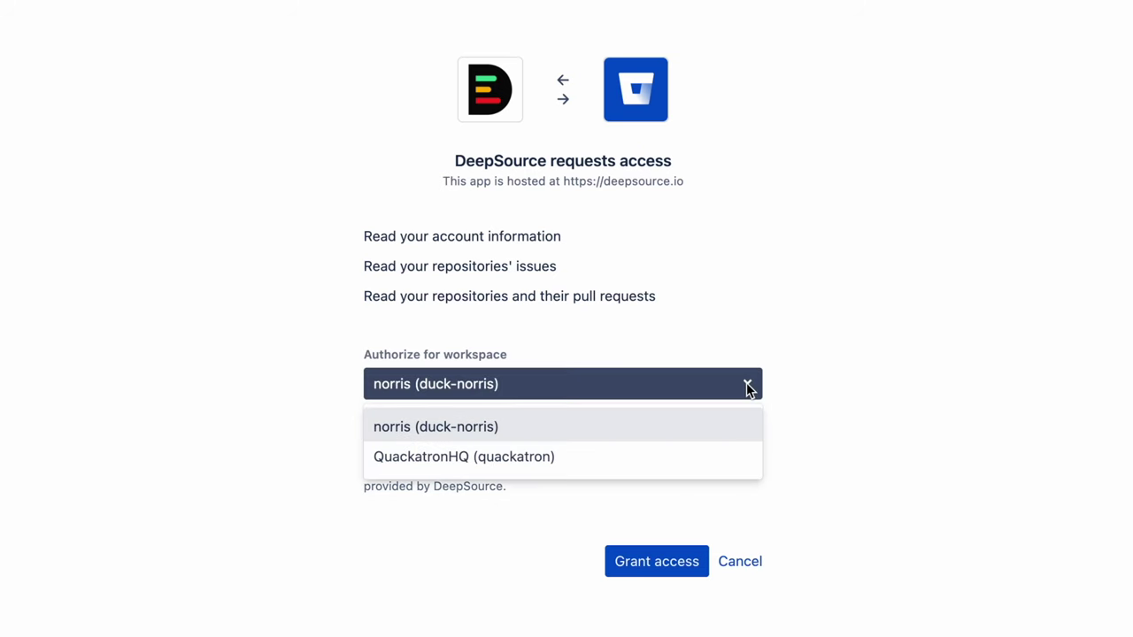
pyautogui.click(739, 467)
pyautogui.click(661, 579)
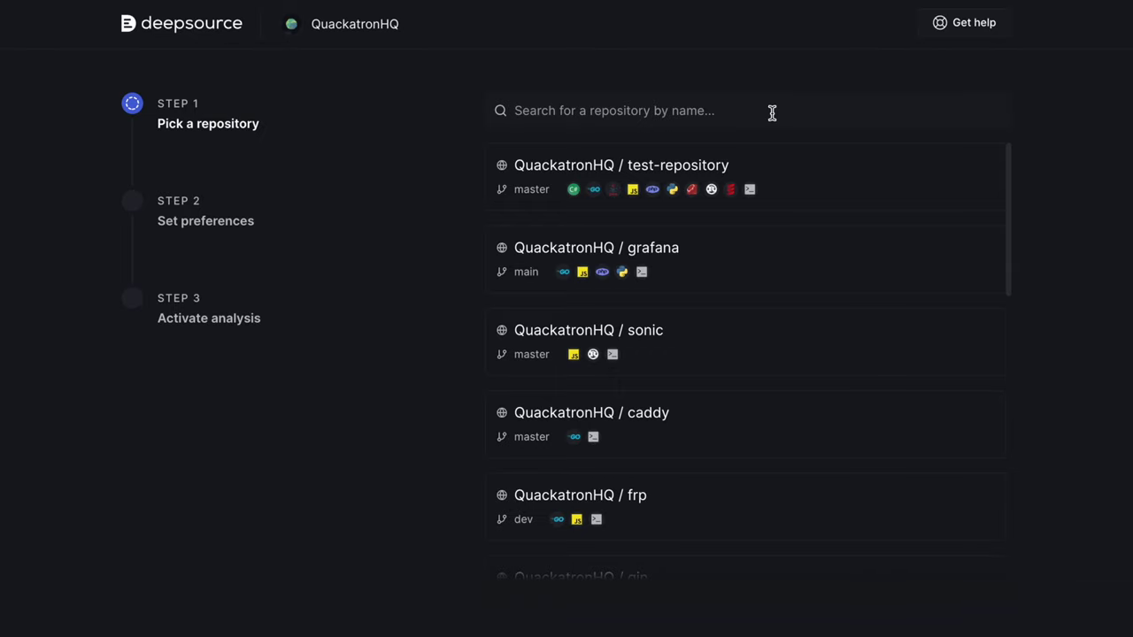
pyautogui.write('g')
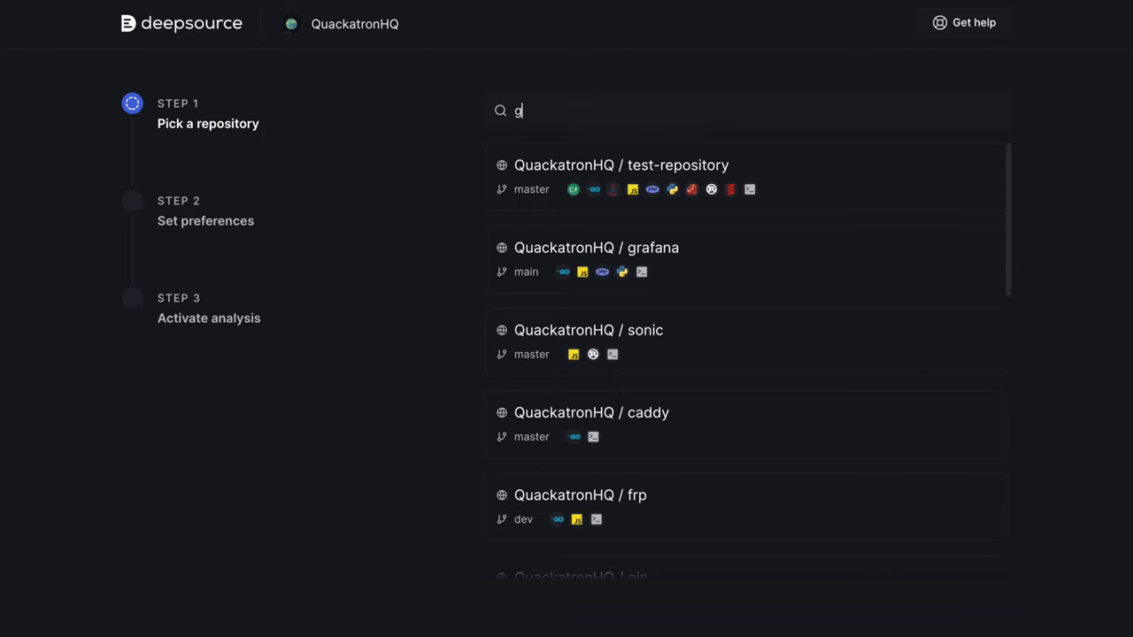
pyautogui.write('iga')
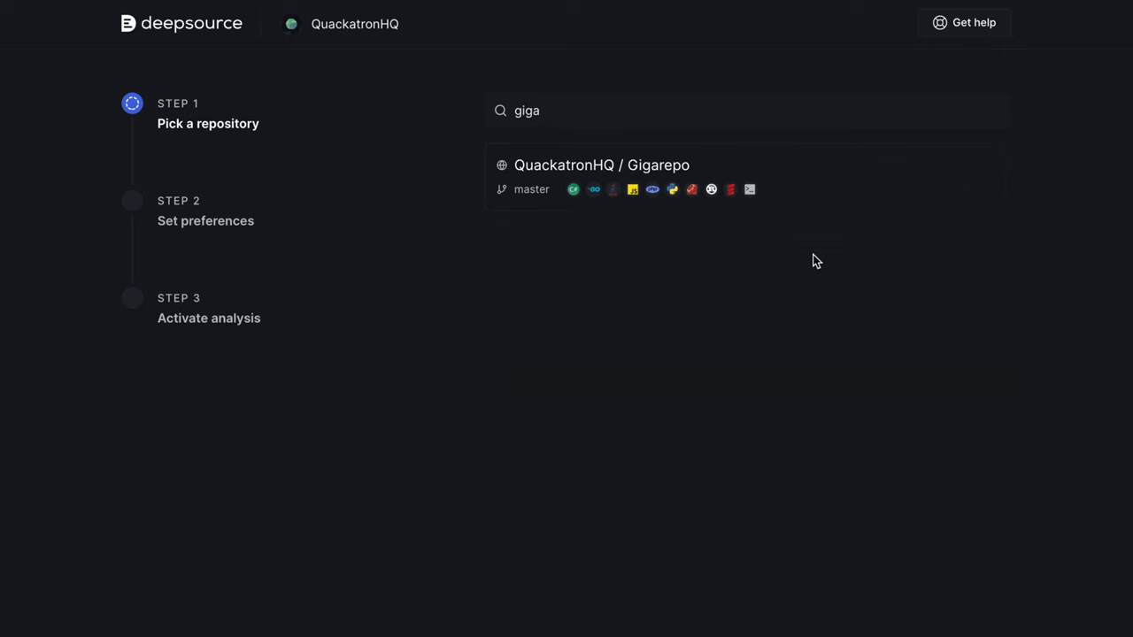
# Pick QuackatronHQ / Gigarepo as the repository to analyse.
pyautogui.click(819, 205)
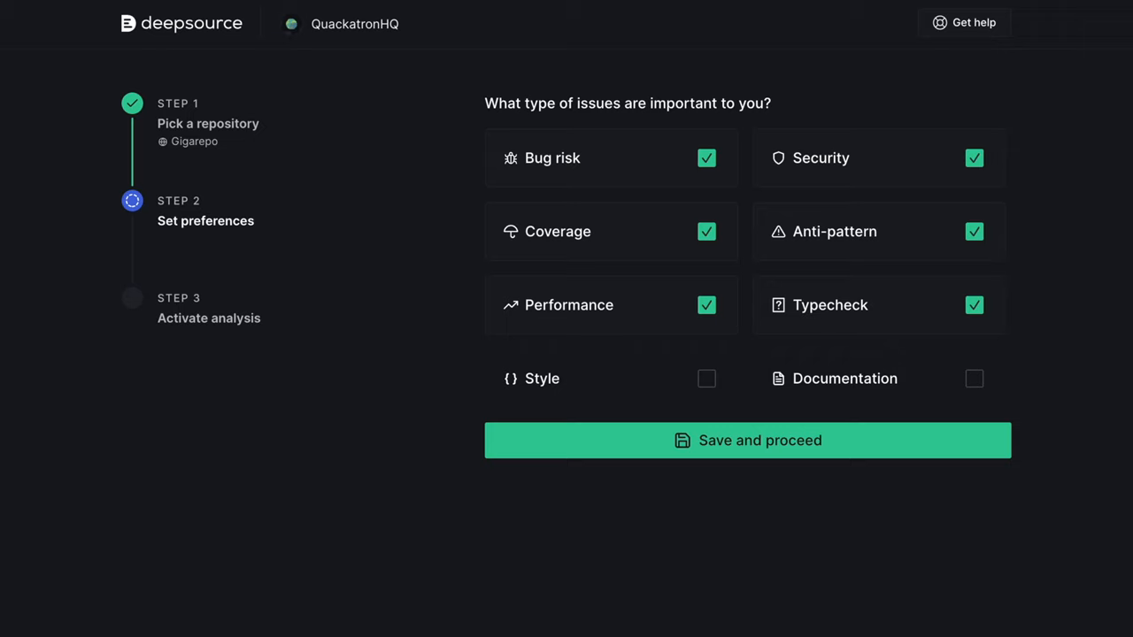
pyautogui.click(991, 454)
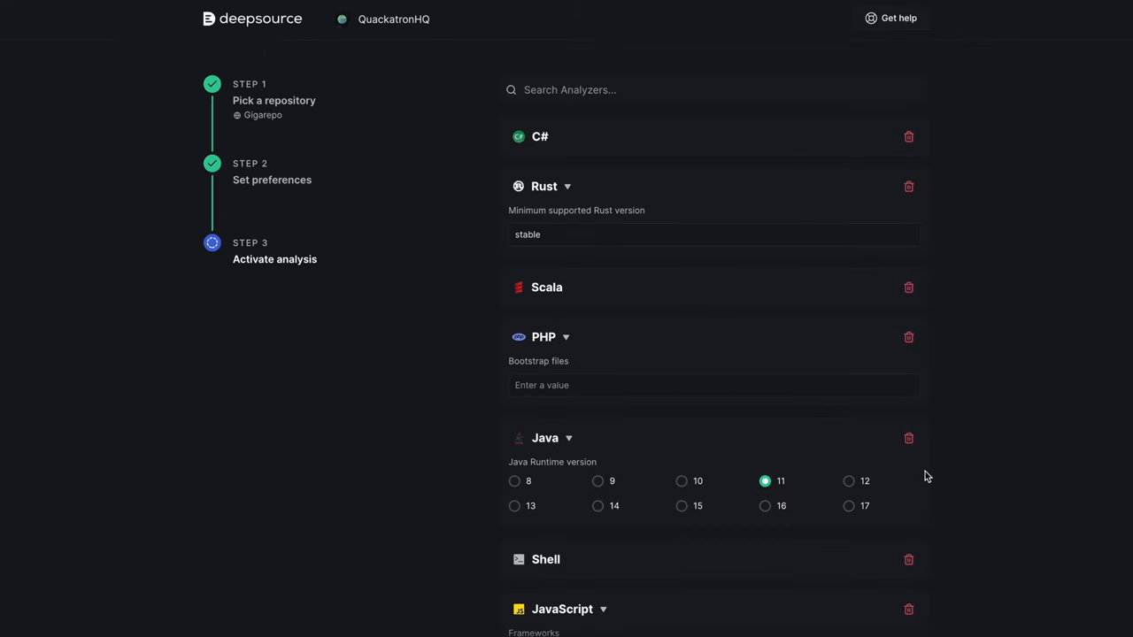
pyautogui.scroll(-1, 925, 476)
pyautogui.scroll(-2, 925, 477)
pyautogui.scroll(-2, 925, 476)
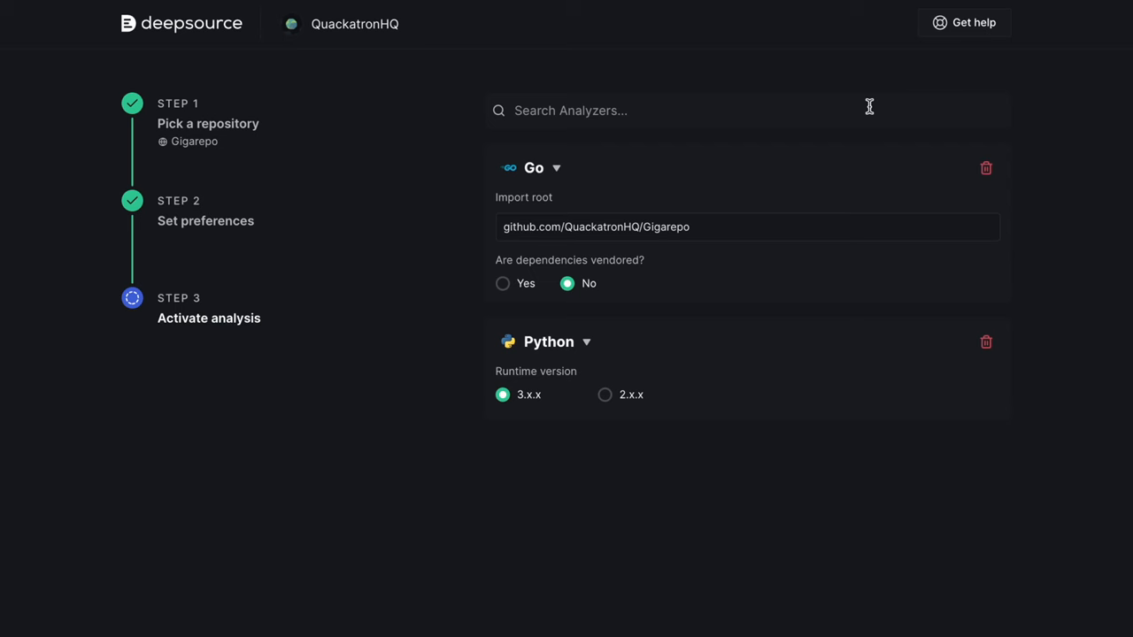
# Add the Terraform analyzer alongside Go and Python.
pyautogui.click(869, 106)
pyautogui.click(575, 341)
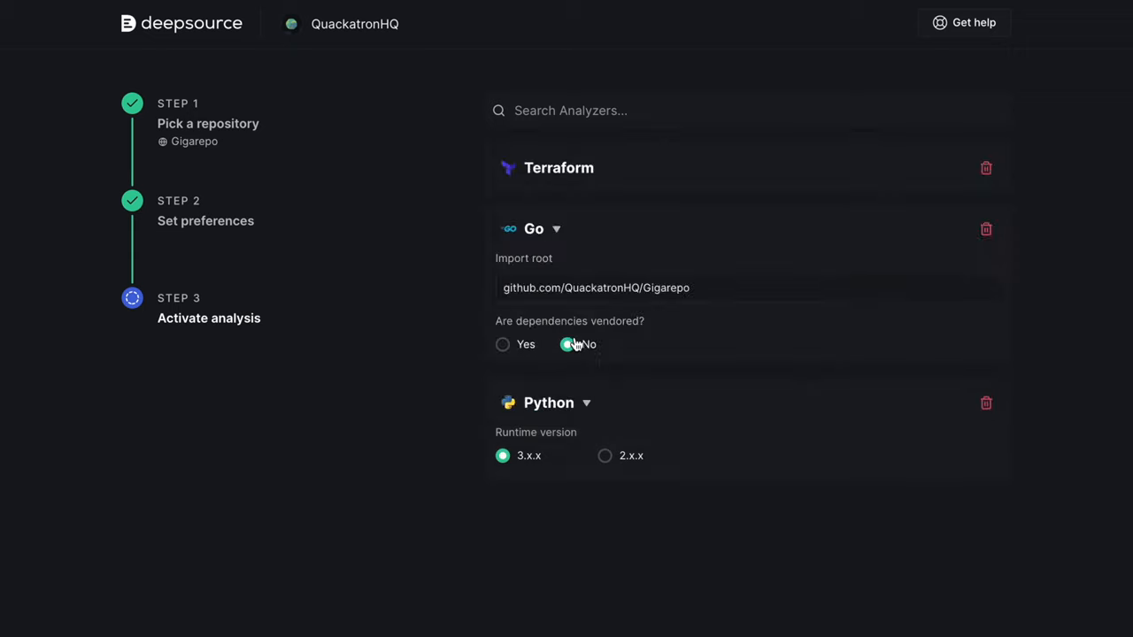